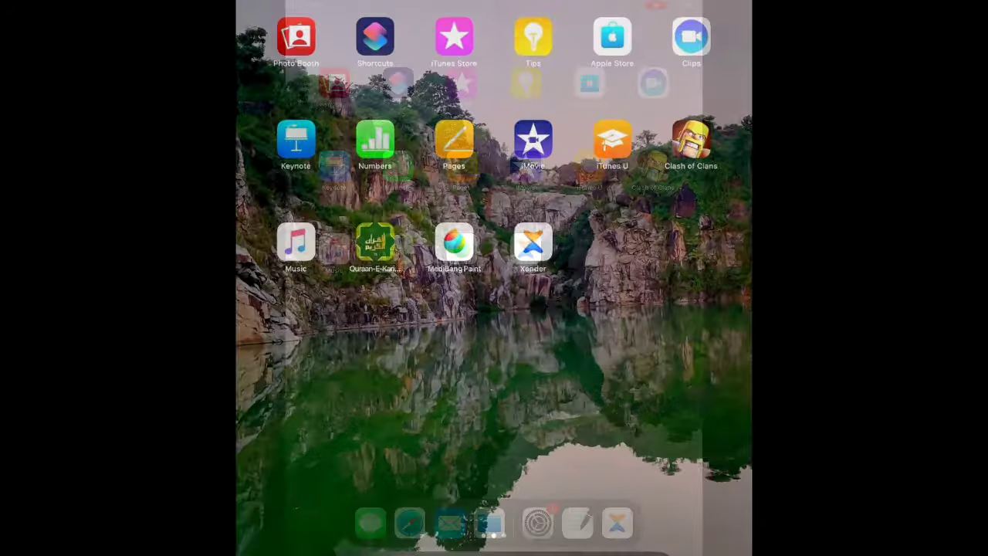
Step: Launch GoodNotes 5 from the Home Screen into its Documents library
{"action": "left_click", "coordinate": [489, 524]}
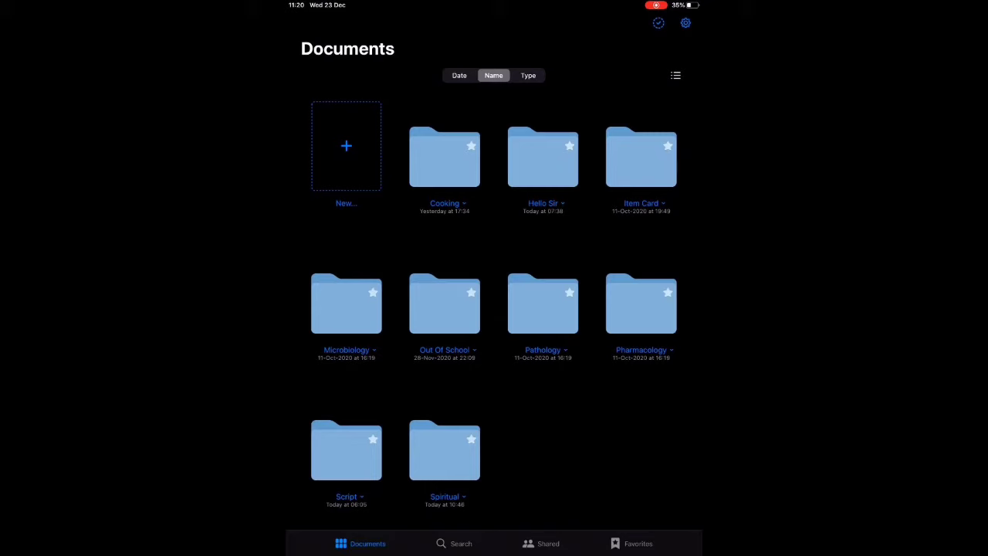
Step: Open the Pharmacology folder and then its 1st Term folder to reach the bioavailability notebook
{"action": "left_click", "coordinate": [641, 304]}
{"action": "left_click", "coordinate": [444, 130]}
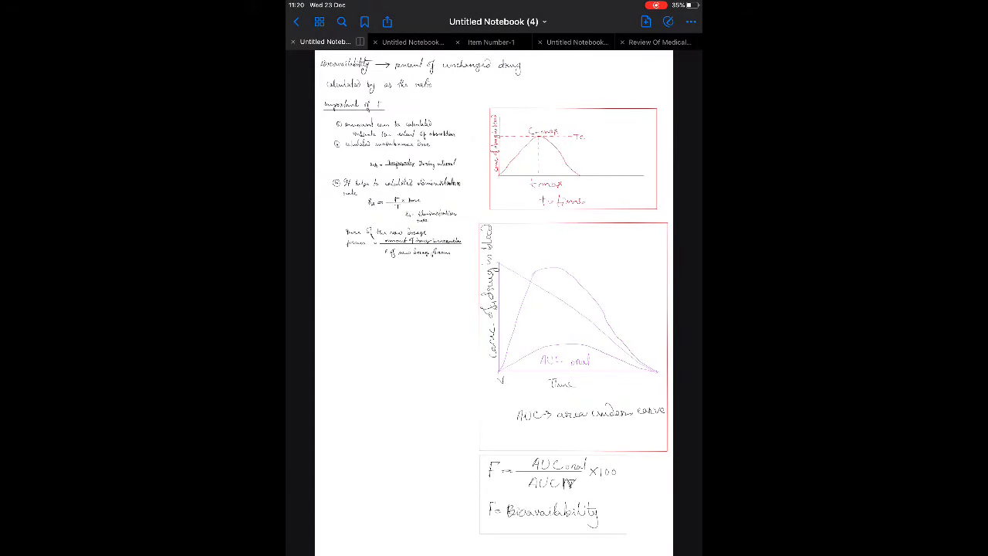
{"action": "scroll", "scroll_direction": "up", "scroll_amount": 3}
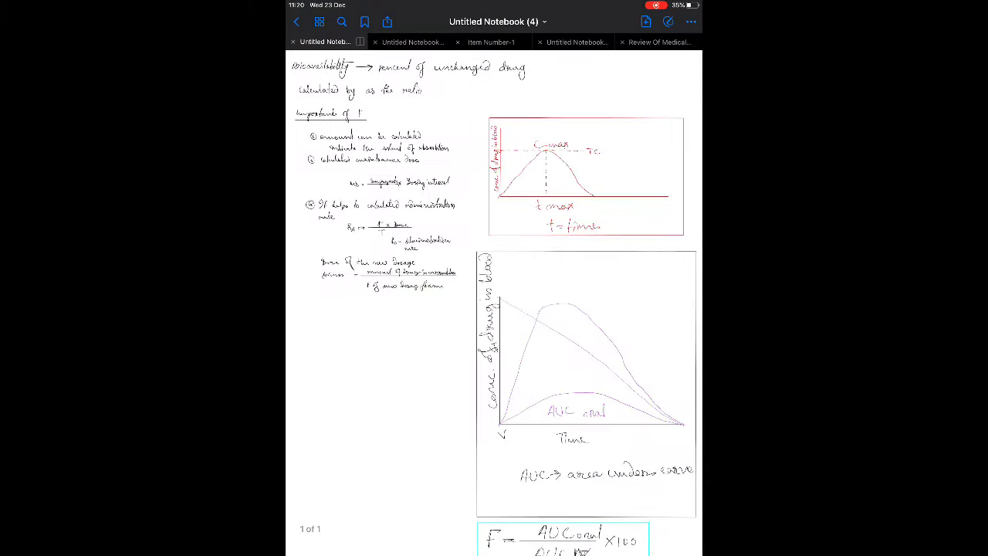
Step: Enter editing mode on the page and select the Pen tool with its style choices shown
{"action": "left_click", "coordinate": [668, 22]}
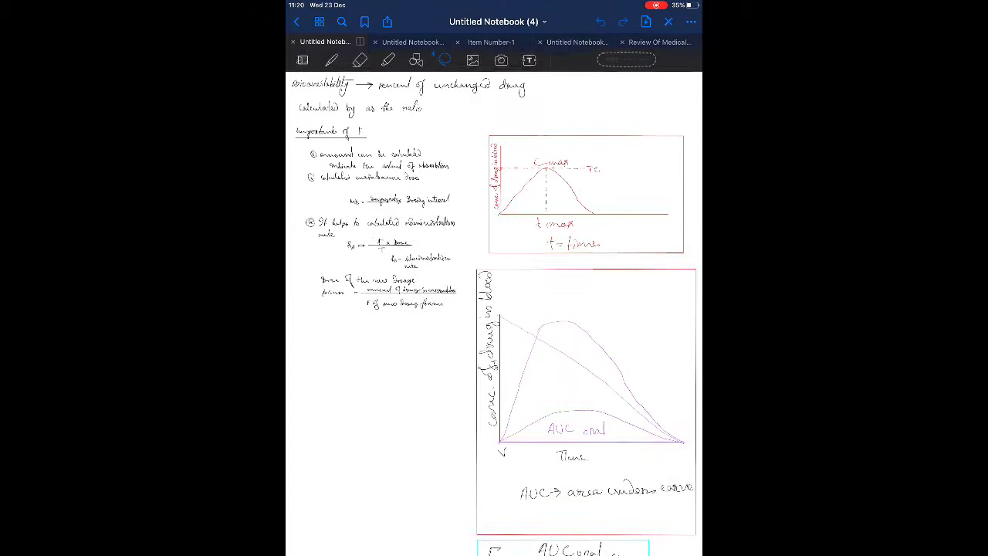
{"action": "left_click", "coordinate": [332, 63]}
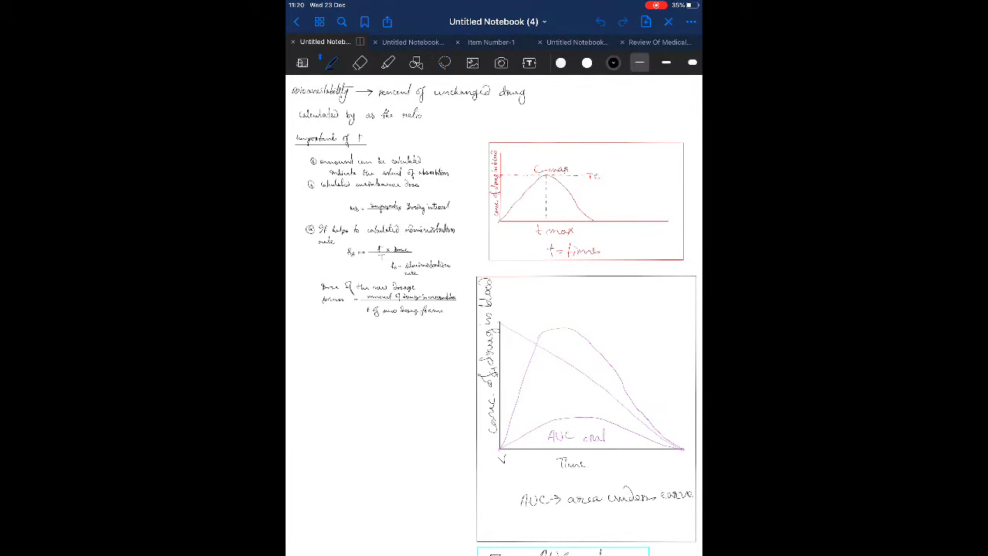
{"action": "left_click", "coordinate": [332, 62]}
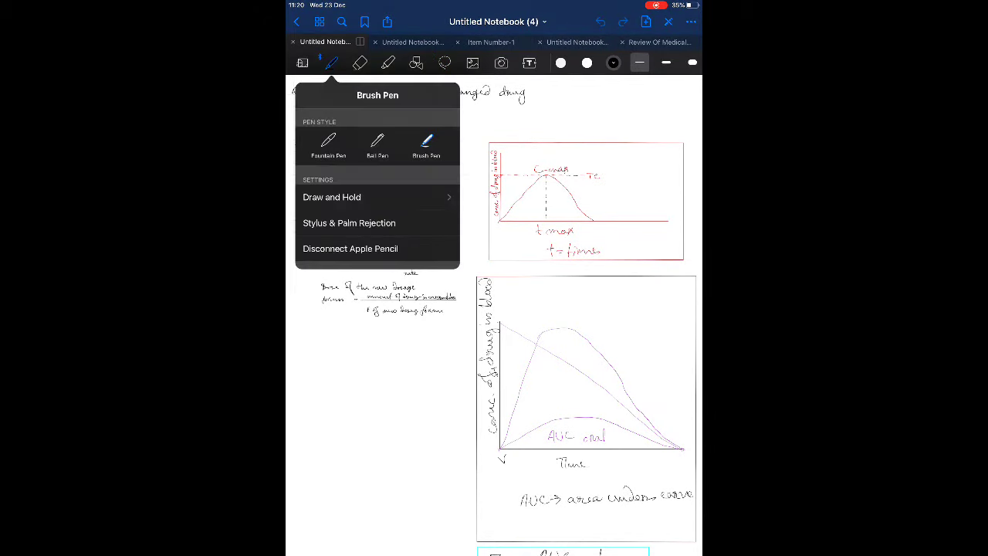
Step: Cycle the pen through Fountain, Ball and Brush styles, settling on Fountain Pen
{"action": "left_click", "coordinate": [329, 143]}
{"action": "left_click", "coordinate": [378, 143]}
{"action": "left_click", "coordinate": [426, 143]}
{"action": "left_click", "coordinate": [328, 143]}
Step: Give the pen a custom dark green colour via the colour wheel
{"action": "left_click", "coordinate": [540, 347]}
{"action": "left_click", "coordinate": [613, 63]}
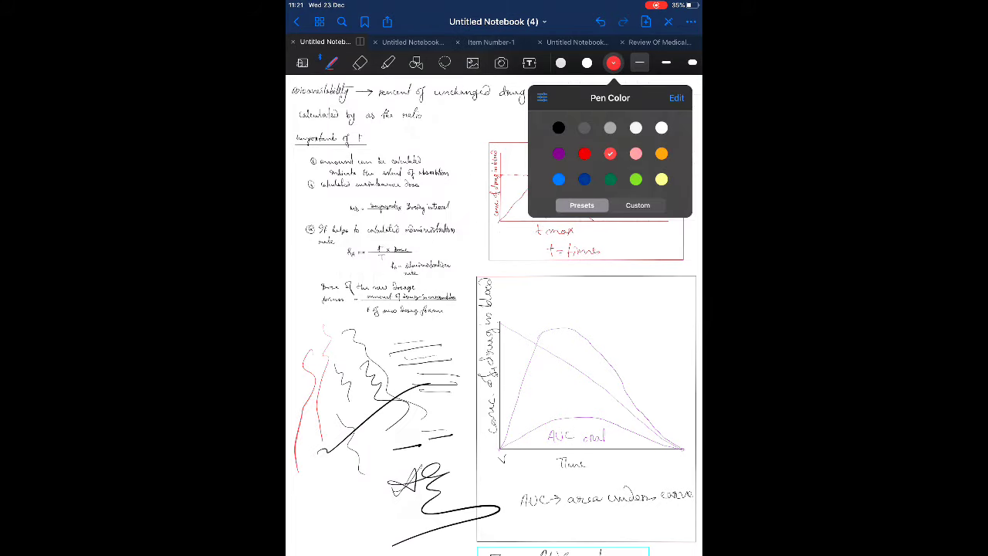
{"action": "left_click", "coordinate": [637, 205]}
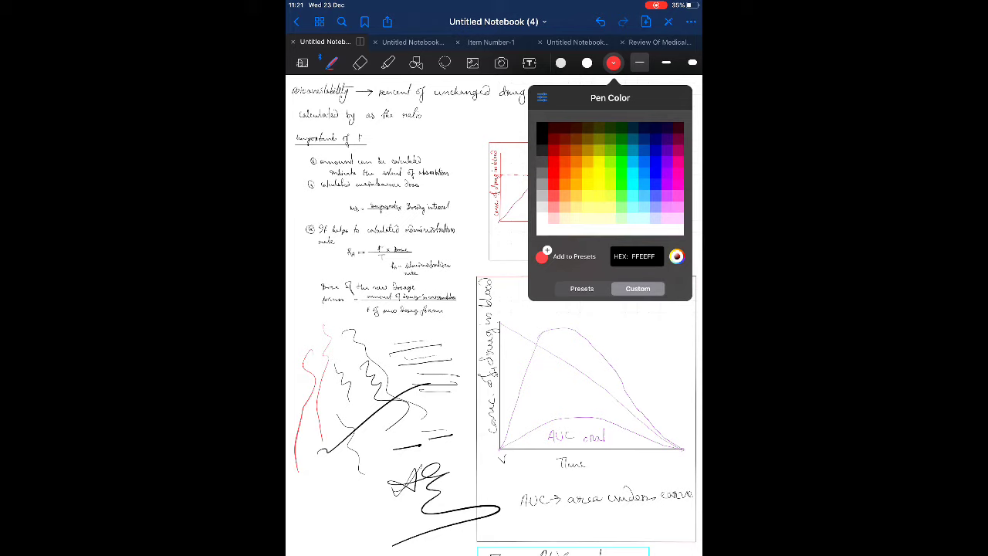
{"action": "left_click", "coordinate": [611, 162]}
{"action": "left_click", "coordinate": [676, 256]}
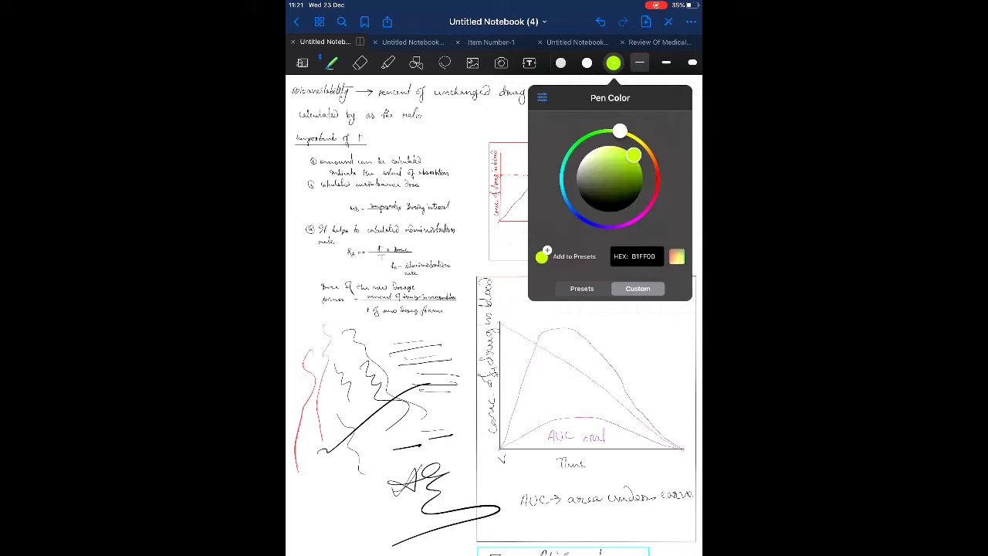
{"action": "left_click_drag", "start_coordinate": [633, 157], "coordinate": [602, 192]}
{"action": "left_click_drag", "start_coordinate": [621, 131], "coordinate": [582, 138]}
{"action": "left_click", "coordinate": [582, 288]}
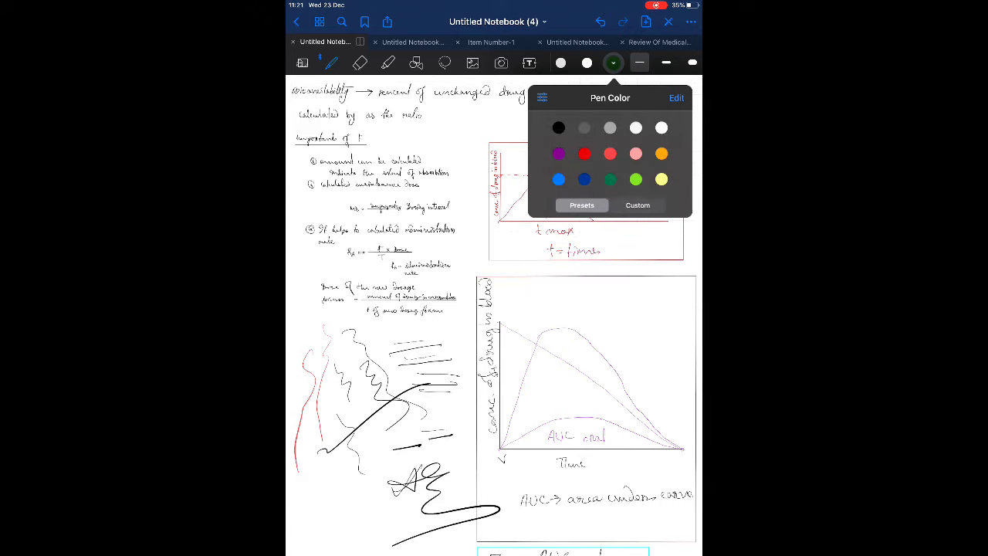
{"action": "left_click", "coordinate": [401, 232]}
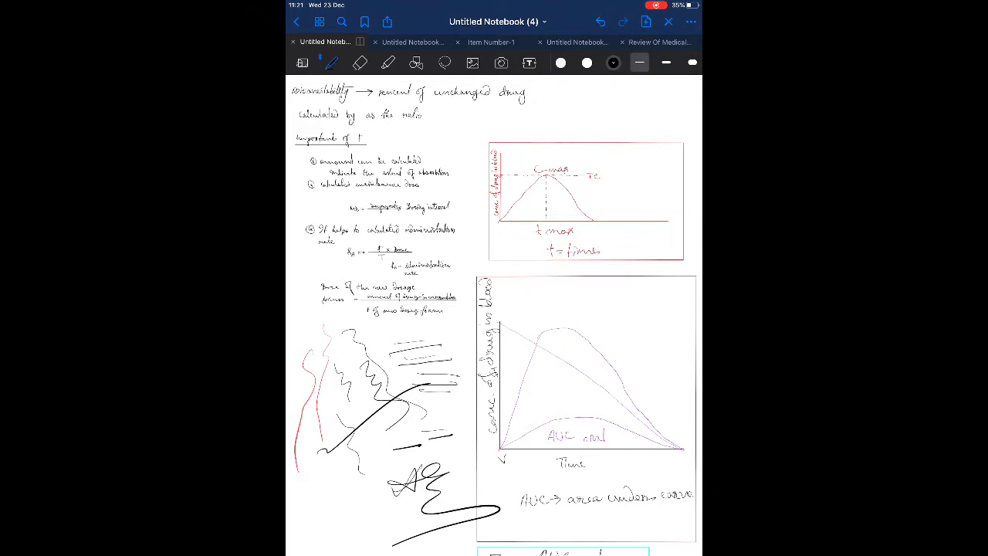
Step: Step through the stroke widths and leave the pen at the thickest setting
{"action": "left_click", "coordinate": [640, 62]}
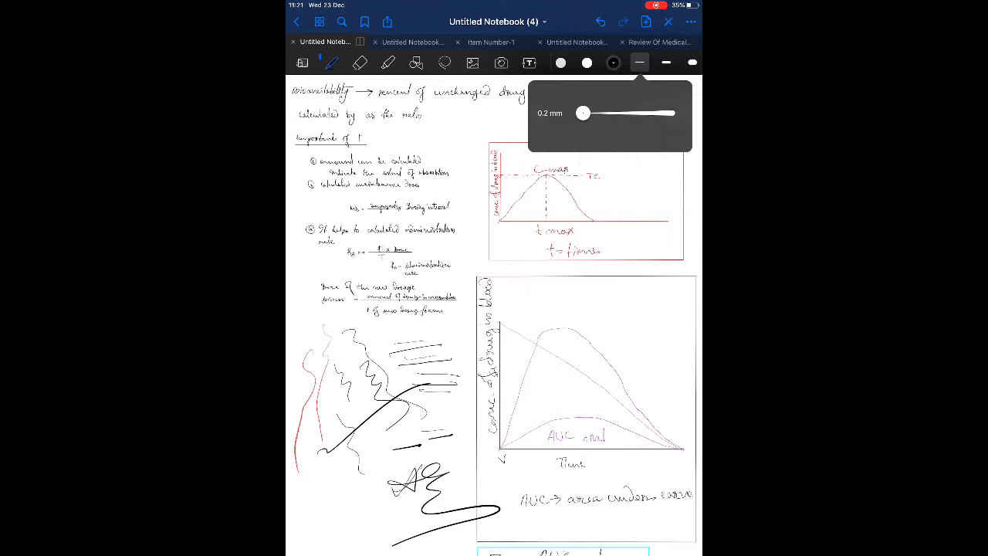
{"action": "left_click", "coordinate": [666, 63]}
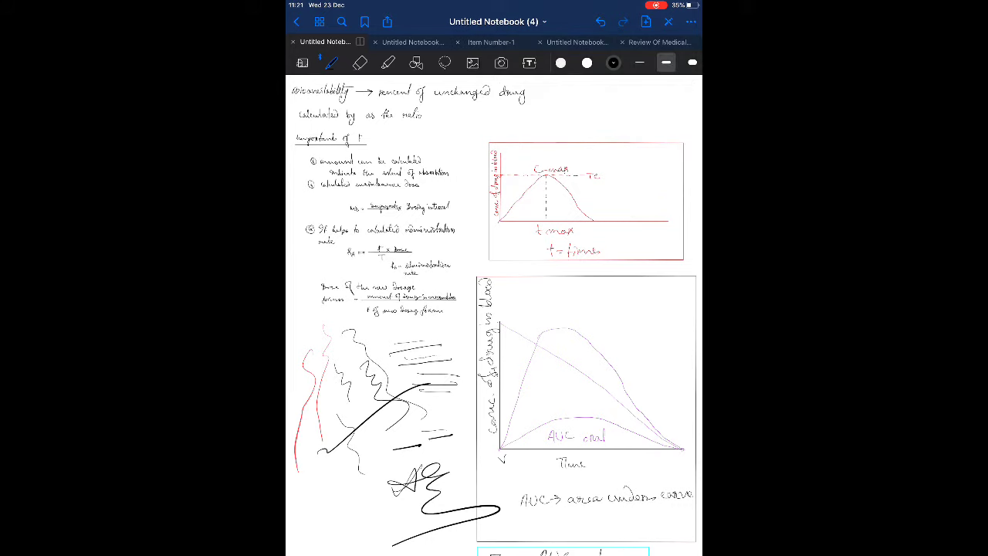
{"action": "left_click", "coordinate": [666, 62]}
{"action": "left_click", "coordinate": [693, 63]}
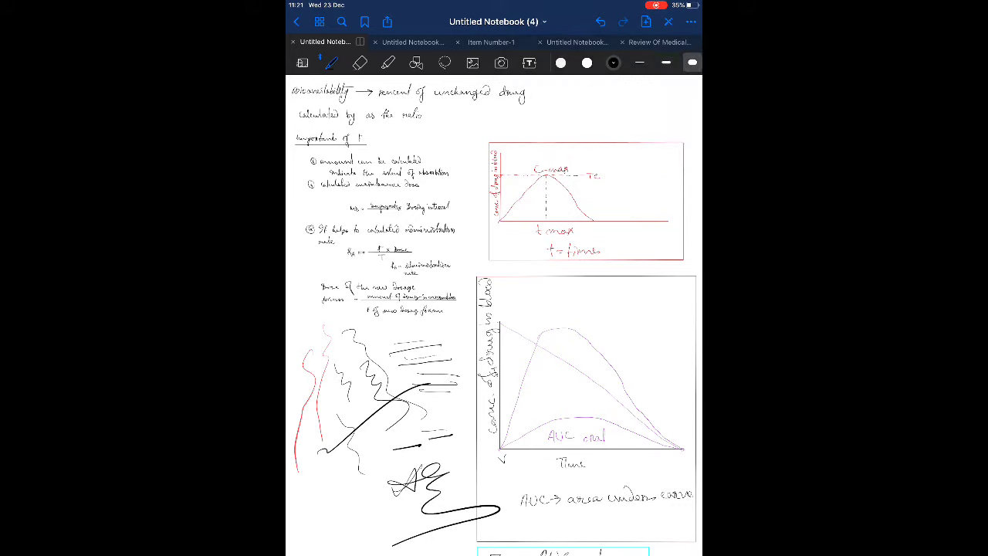
{"action": "left_click", "coordinate": [692, 63]}
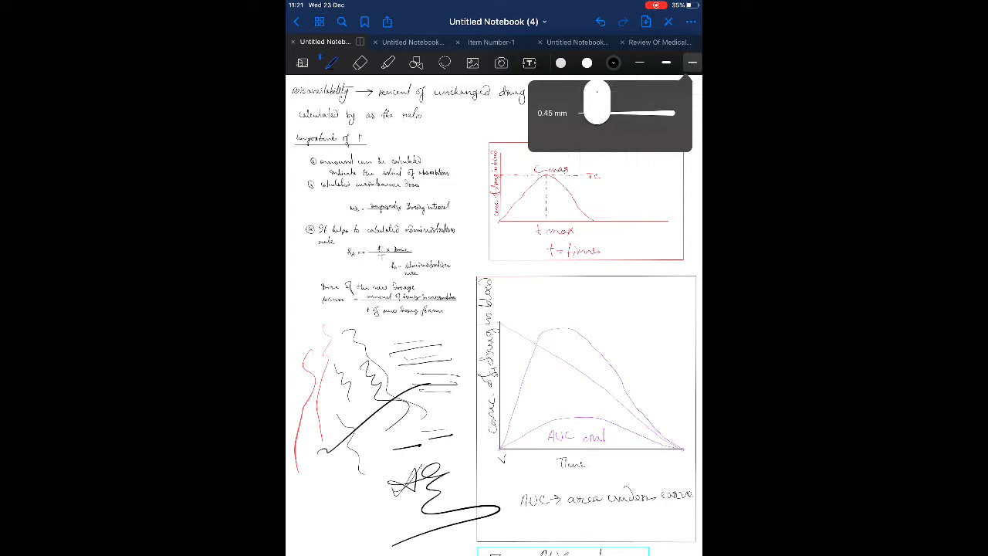
{"action": "left_click_drag", "start_coordinate": [671, 113], "coordinate": [671, 114]}
{"action": "left_click", "coordinate": [602, 309]}
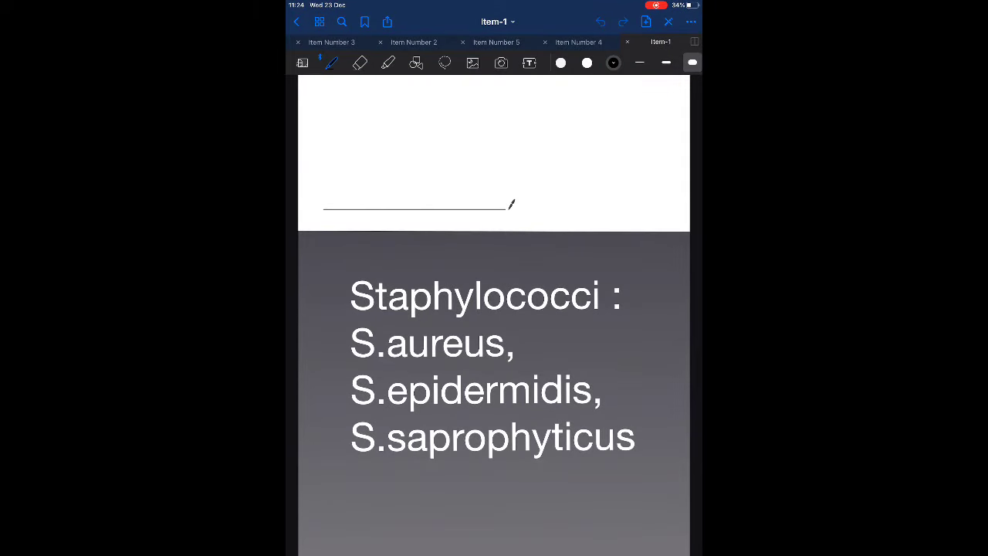
Step: Turn to the Staphylococci notes page and highlight the first question line in green
{"action": "left_click_drag", "start_coordinate": [618, 348], "coordinate": [347, 347]}
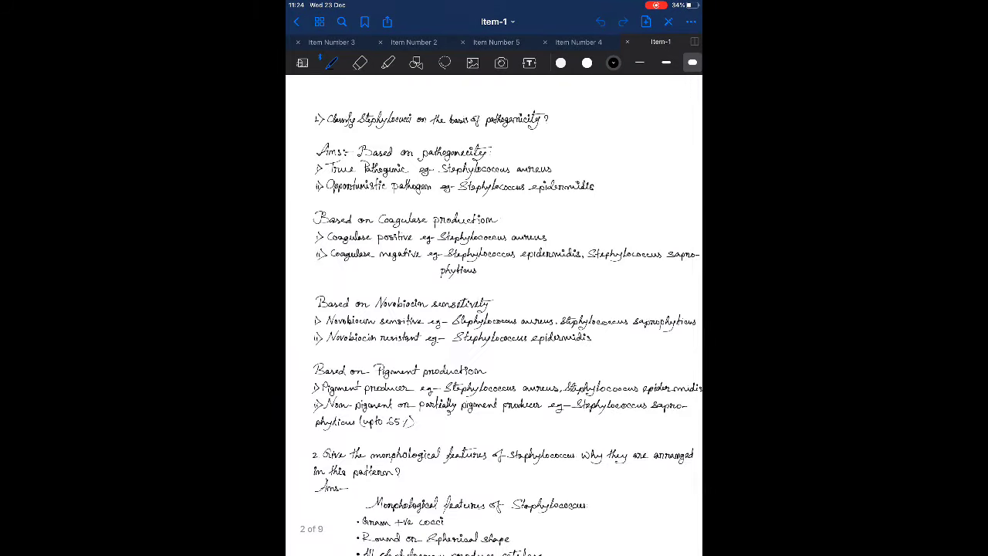
{"action": "left_click_drag", "start_coordinate": [316, 120], "coordinate": [550, 119]}
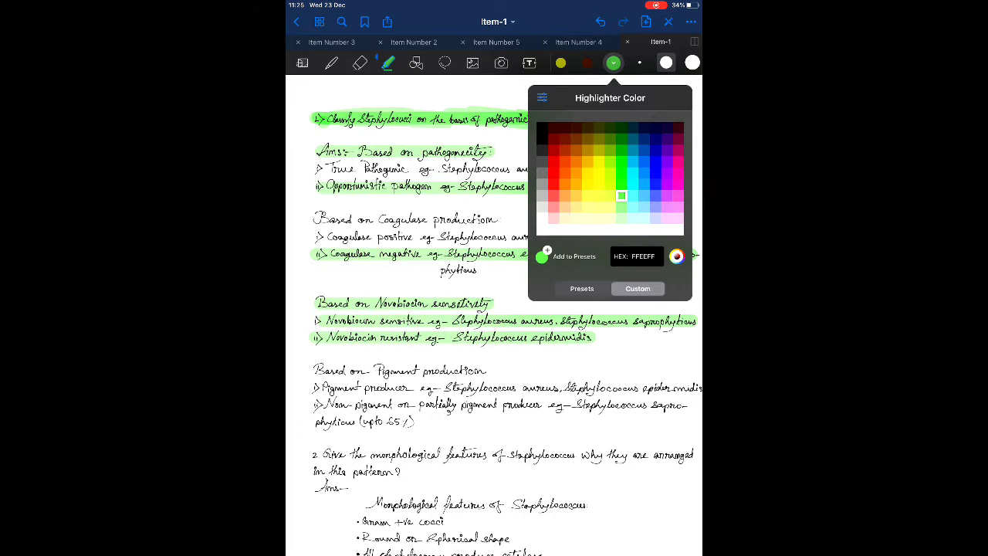
{"action": "left_click", "coordinate": [676, 256]}
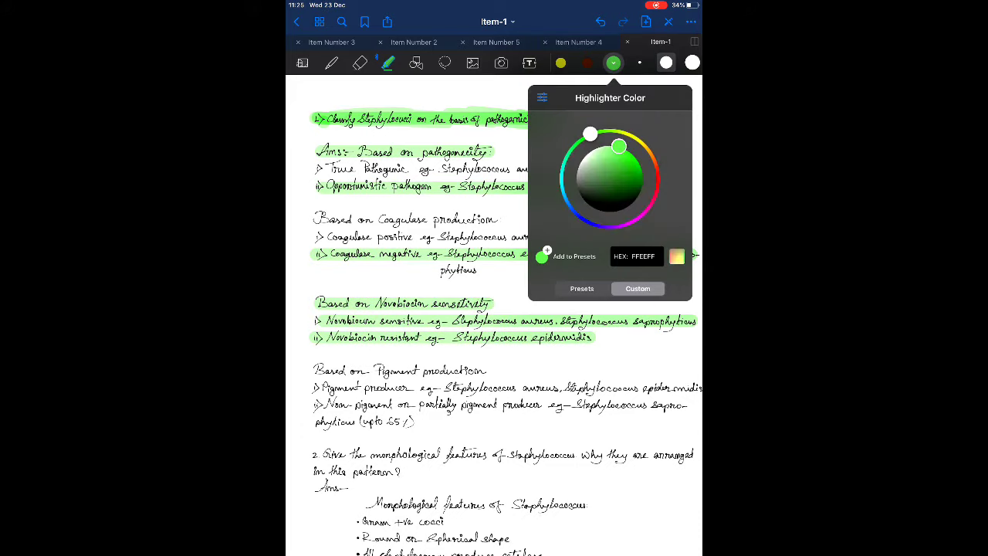
Step: Set the highlighter to its largest size and highlight another line of the notes
{"action": "left_click", "coordinate": [666, 63]}
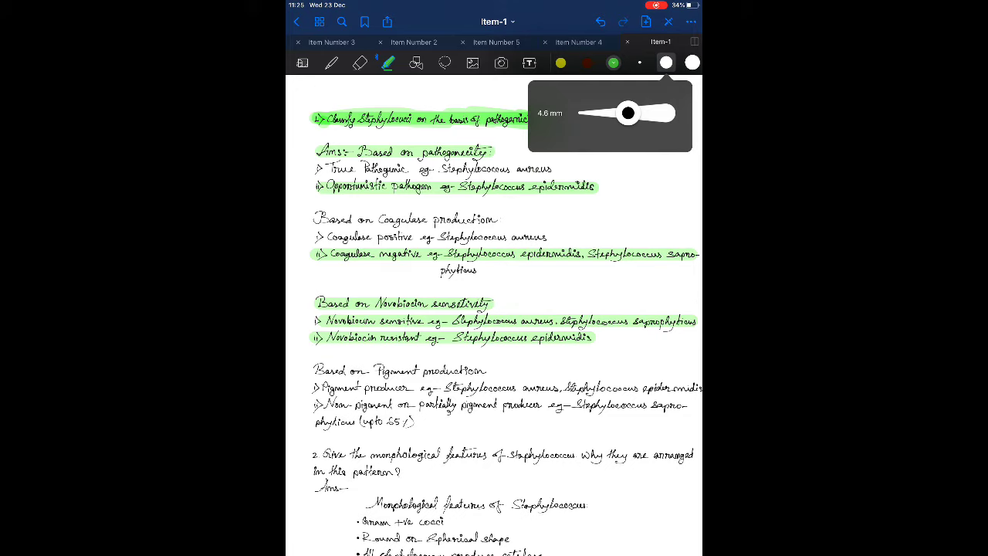
{"action": "left_click", "coordinate": [692, 63]}
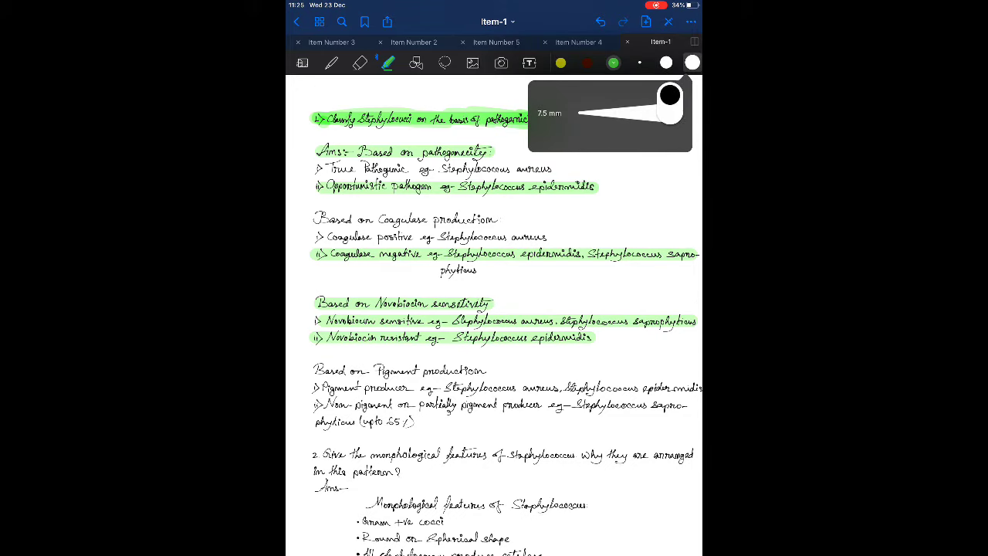
{"action": "left_click", "coordinate": [494, 231]}
{"action": "left_click_drag", "start_coordinate": [633, 177], "coordinate": [586, 324]}
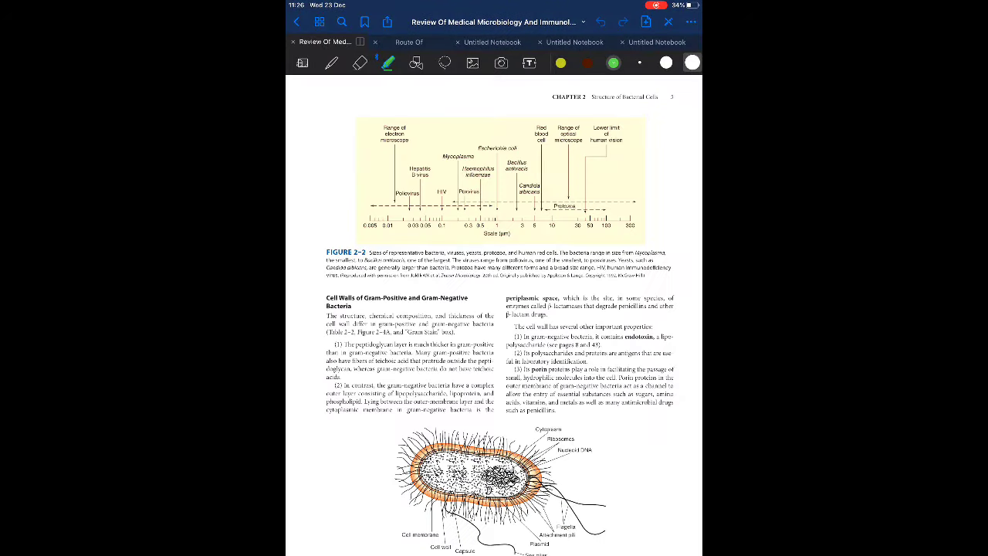
Step: Highlight the FIGURE 2-2 caption line, then lasso and release the Item-2 heading twice
{"action": "left_click_drag", "start_coordinate": [369, 253], "coordinate": [640, 255]}
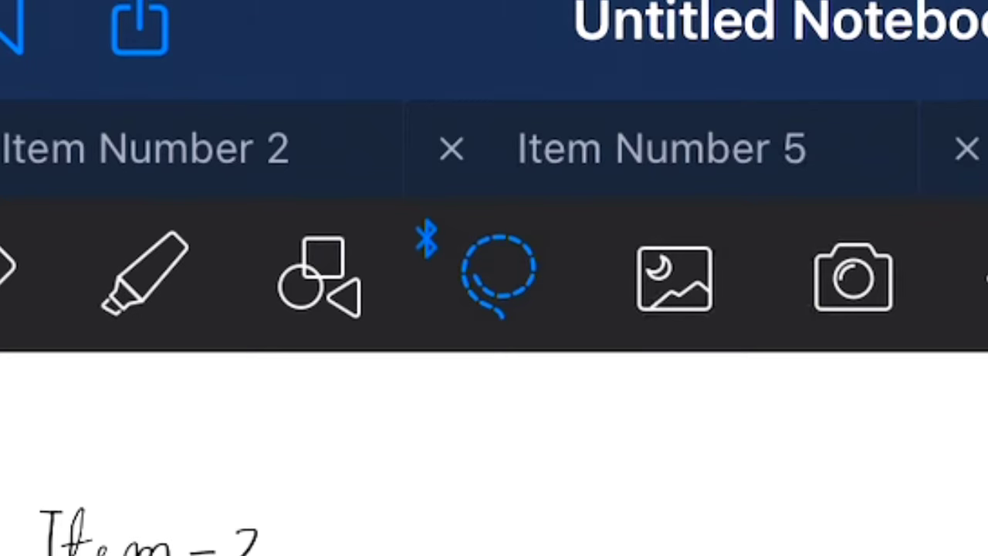
{"action": "left_click_drag", "start_coordinate": [15, 509], "coordinate": [571, 552]}
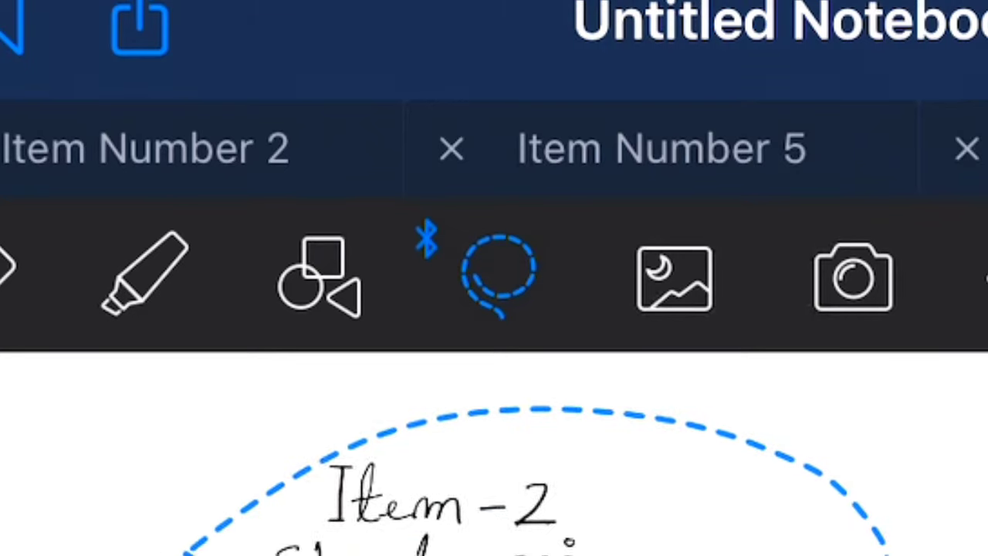
{"action": "left_click", "coordinate": [772, 463]}
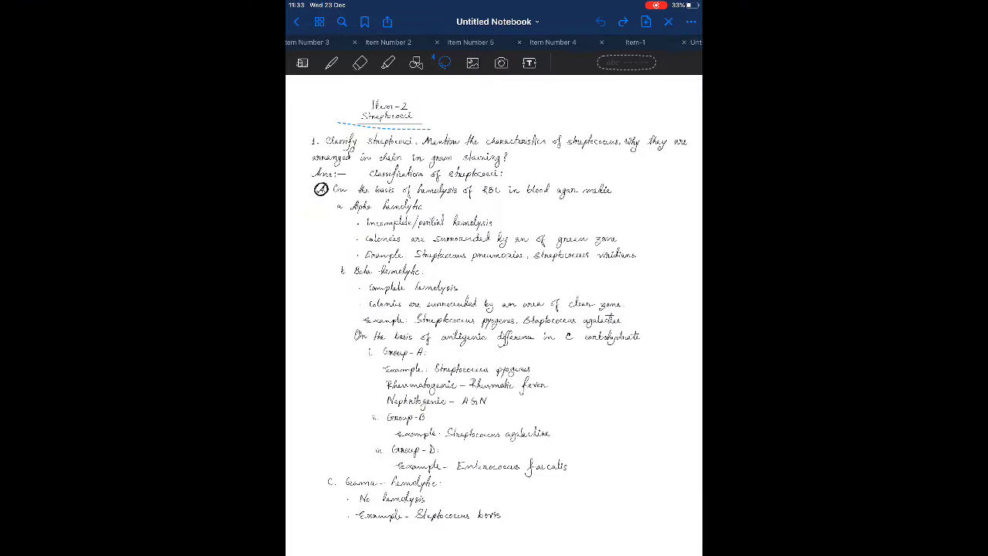
{"action": "left_click_drag", "start_coordinate": [351, 124], "coordinate": [413, 112]}
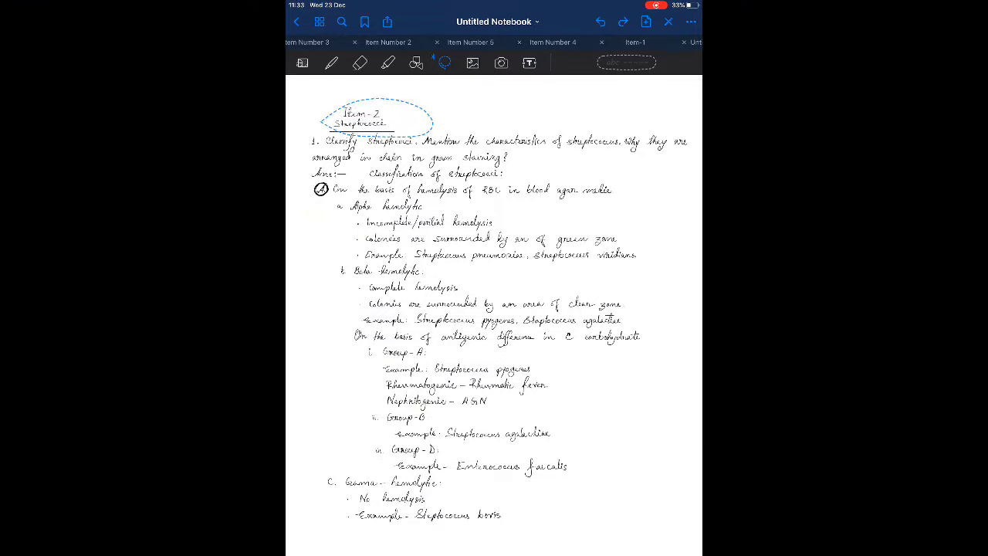
{"action": "left_click", "coordinate": [541, 108]}
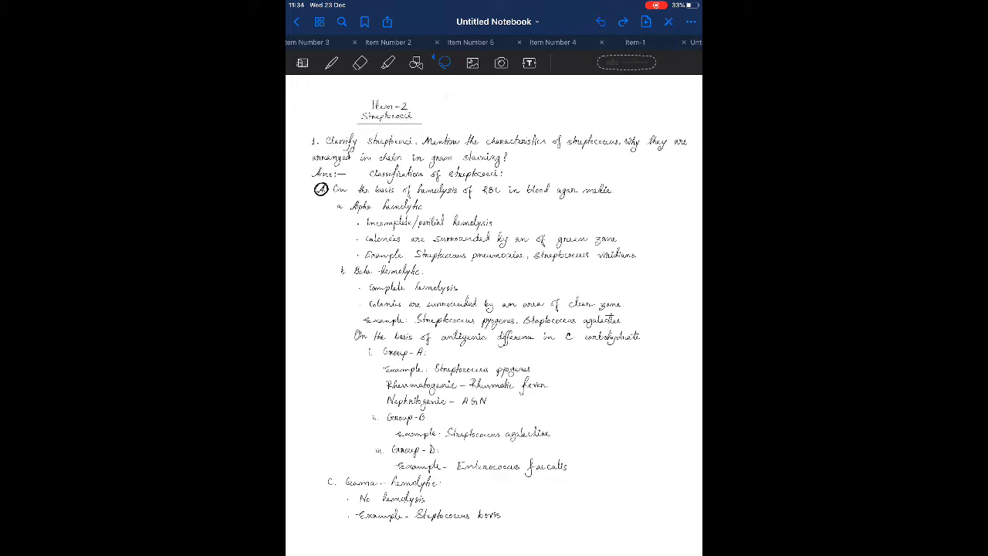
Step: Capture the Item-2 Streptococci heading as a screenshot preview and dismiss it
{"action": "left_click_drag", "start_coordinate": [363, 97], "coordinate": [359, 99]}
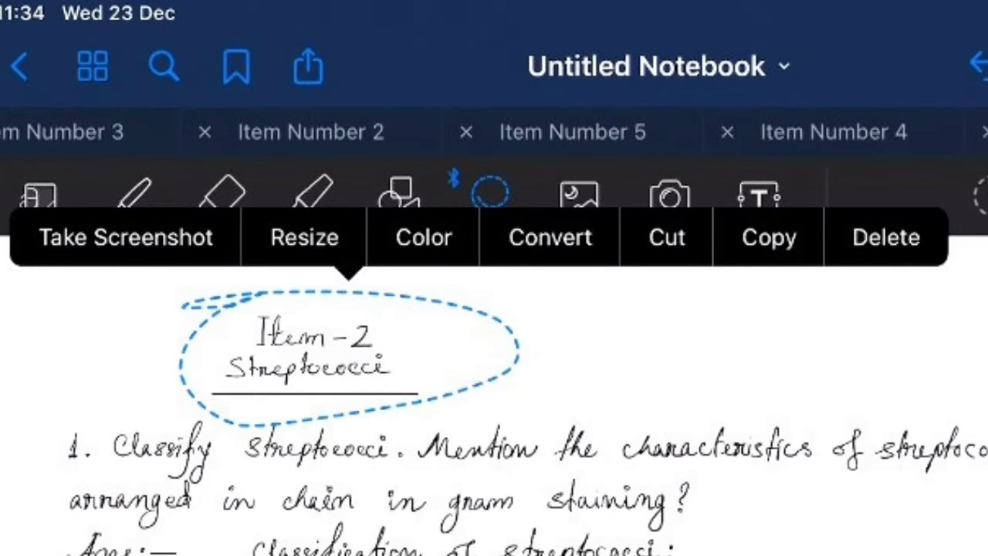
{"action": "left_click", "coordinate": [127, 237]}
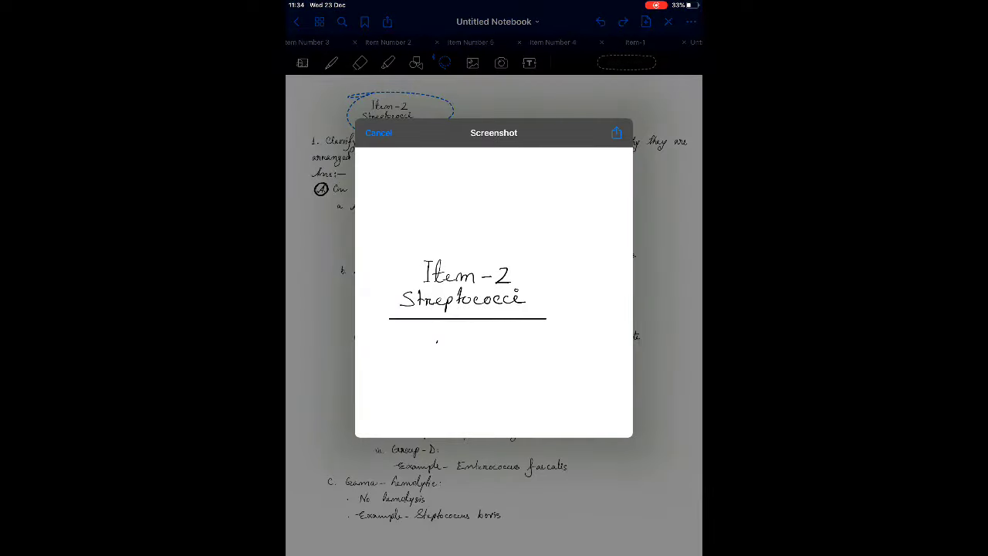
{"action": "left_click", "coordinate": [378, 132]}
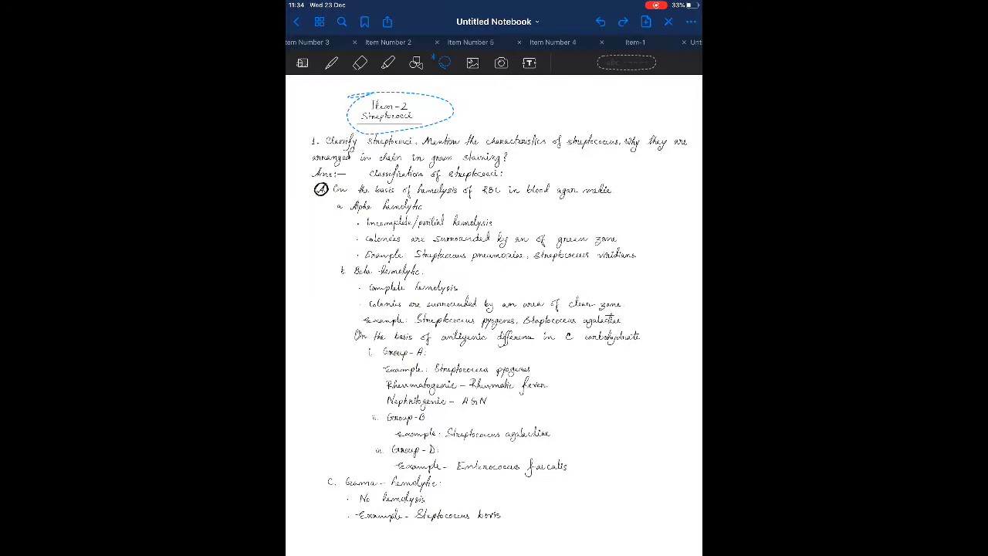
Step: Lasso the first question line and convert its handwriting to typed text
{"action": "left_click_drag", "start_coordinate": [309, 132], "coordinate": [687, 147]}
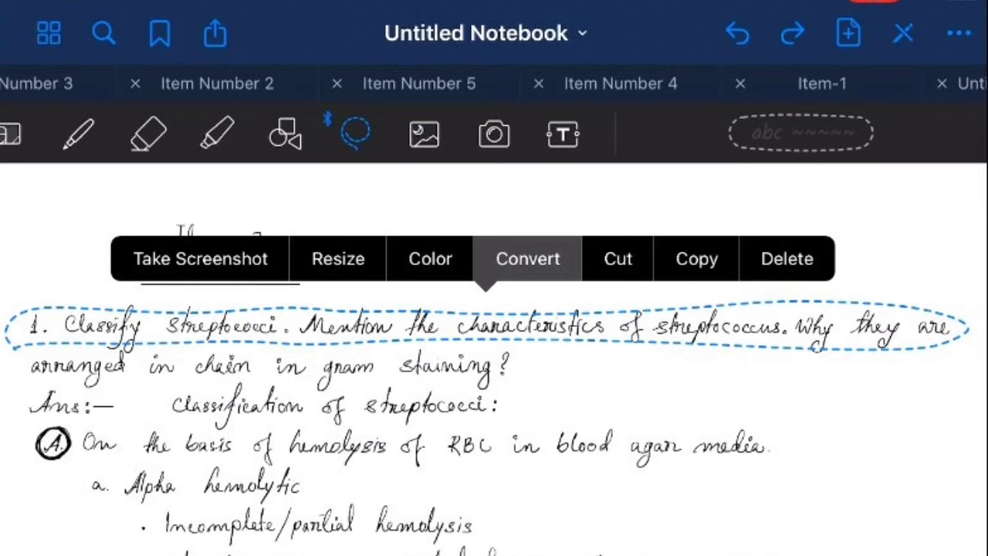
{"action": "left_click", "coordinate": [528, 258]}
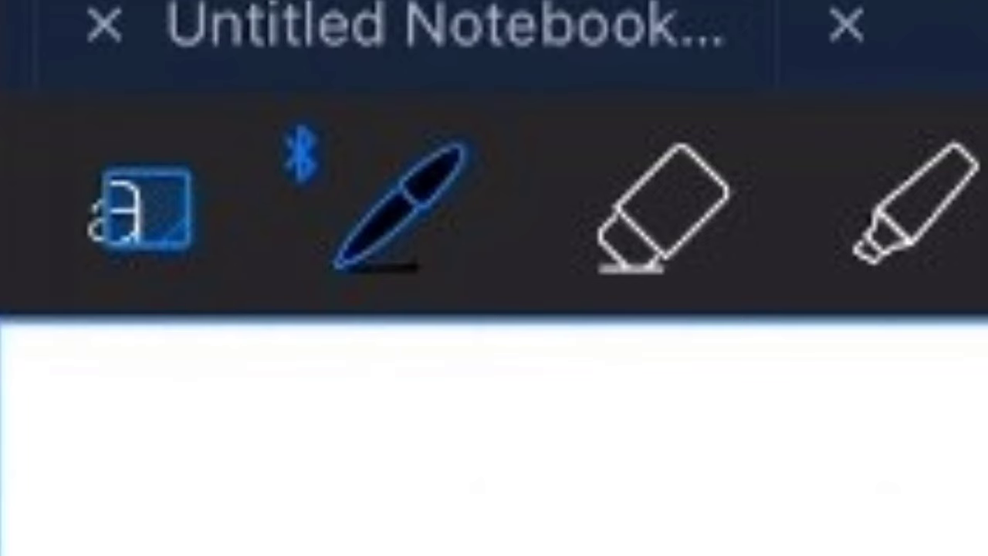
Step: Handwrite 'subscribe to my channel' across the blank page with the pen
{"action": "left_click_drag", "start_coordinate": [353, 285], "coordinate": [557, 287]}
{"action": "left_click_drag", "start_coordinate": [778, 262], "coordinate": [875, 277]}
{"action": "left_click_drag", "start_coordinate": [873, 232], "coordinate": [888, 290]}
{"action": "left_click_drag", "start_coordinate": [337, 266], "coordinate": [344, 284]}
{"action": "left_click_drag", "start_coordinate": [348, 271], "coordinate": [414, 302]}
{"action": "left_click_drag", "start_coordinate": [448, 266], "coordinate": [527, 284]}
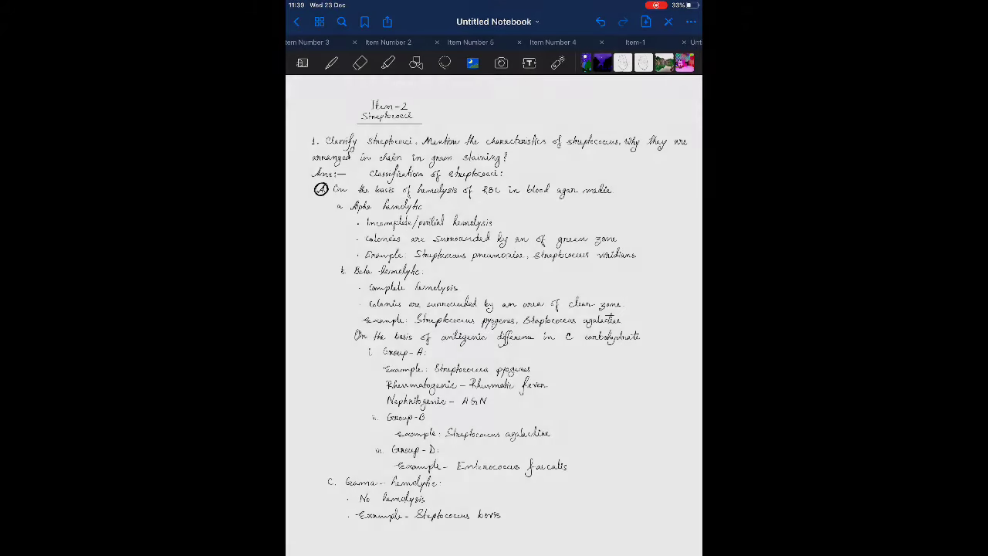
Step: Place a Zapfino text box near the page bottom and give it a green background
{"action": "left_click", "coordinate": [528, 63]}
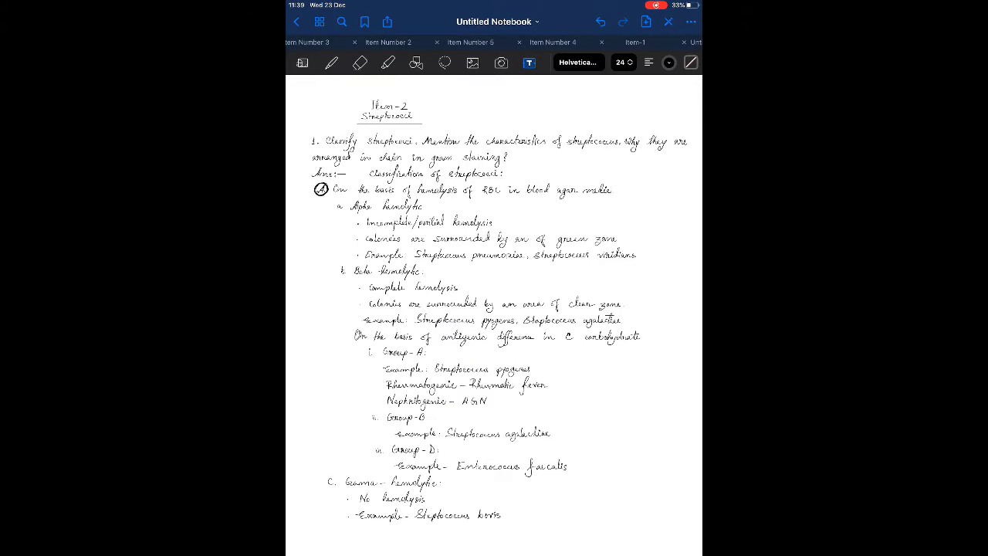
{"action": "left_click", "coordinate": [577, 62]}
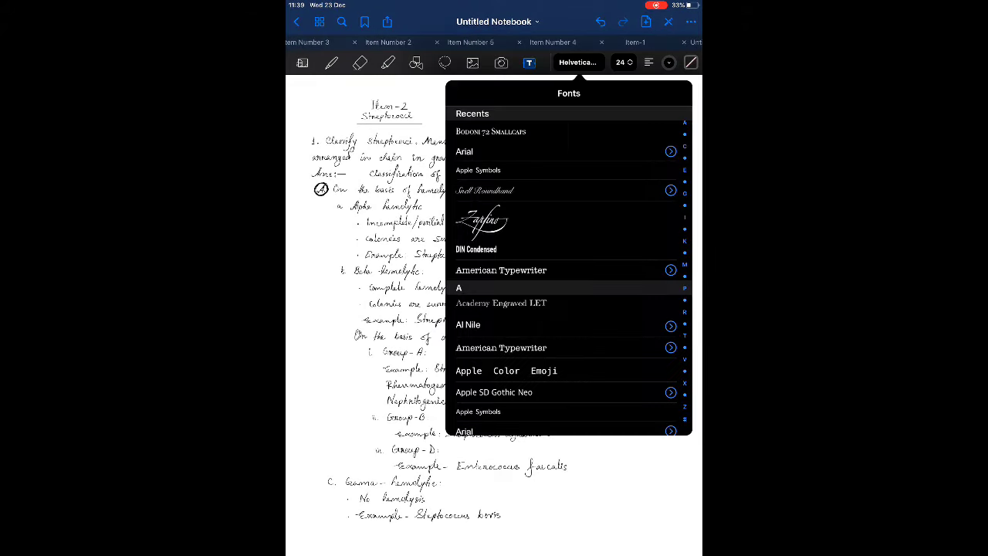
{"action": "scroll", "scroll_direction": "down", "scroll_amount": 3}
{"action": "scroll", "scroll_direction": "up", "scroll_amount": 3}
{"action": "left_click", "coordinate": [483, 221]}
{"action": "left_click", "coordinate": [602, 378]}
{"action": "type", "text": "Subscribe to my channel"}
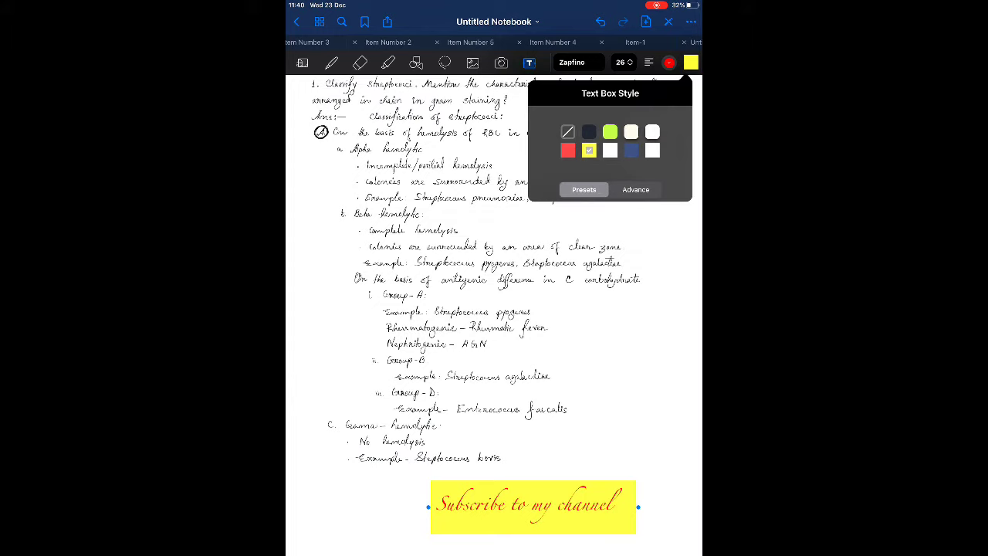
{"action": "left_click", "coordinate": [609, 133]}
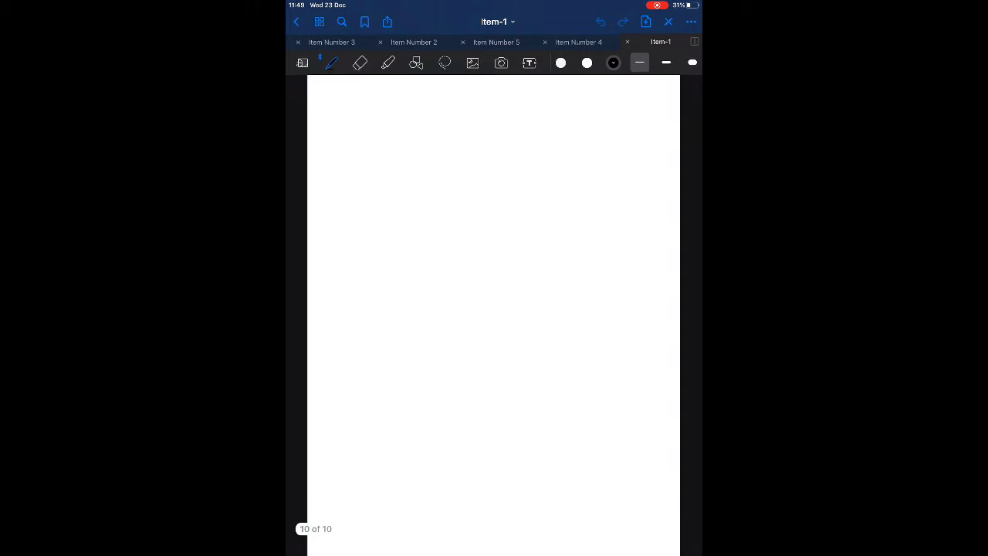
{"action": "scroll", "scroll_direction": "left", "scroll_amount": 3}
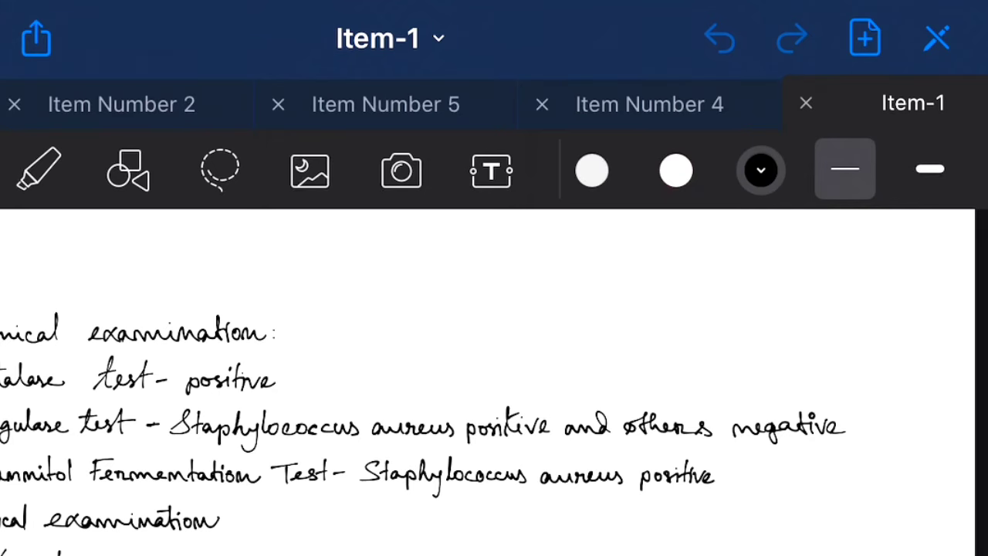
Step: Insert a new page after the current one, taking the notebook to 11 pages
{"action": "left_click", "coordinate": [865, 39]}
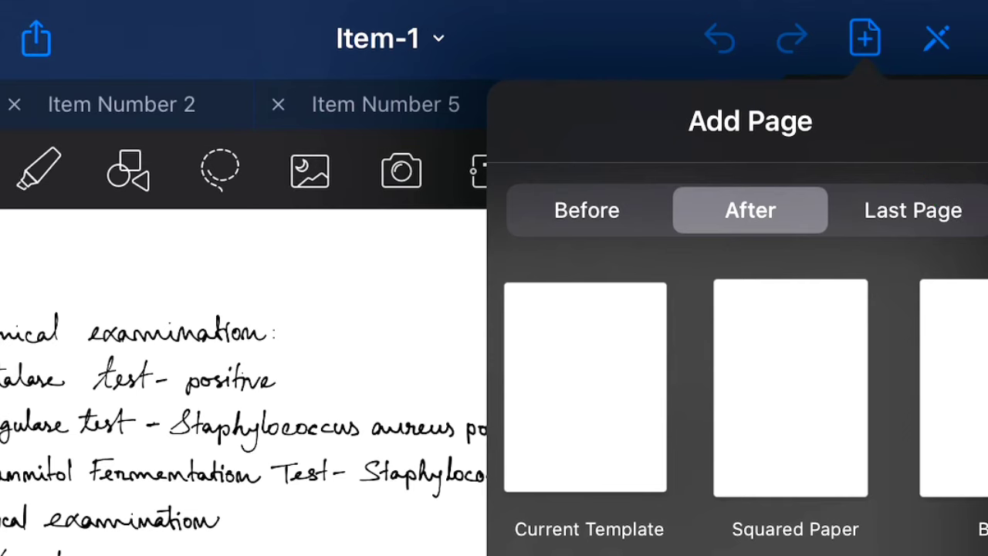
{"action": "scroll", "scroll_direction": "right", "scroll_amount": 3}
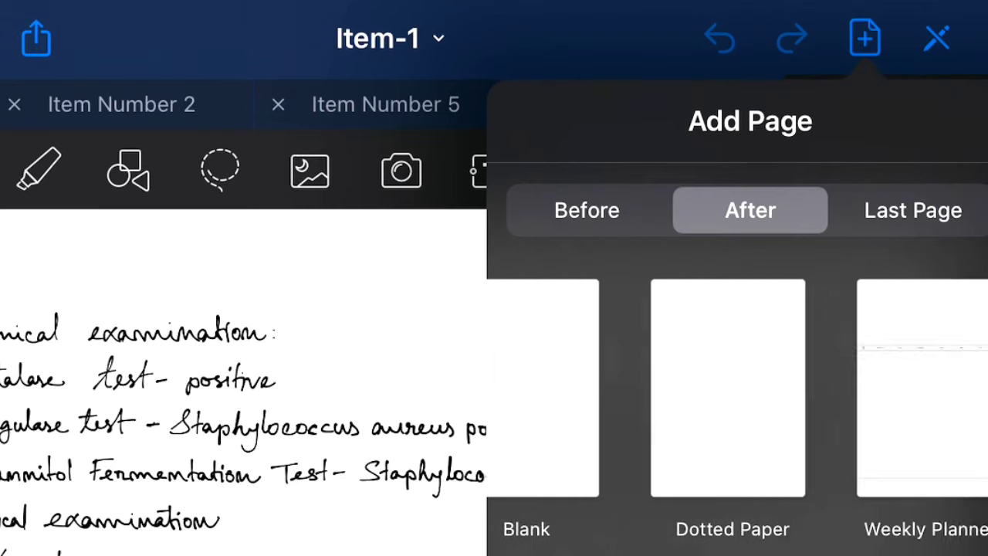
{"action": "scroll", "scroll_direction": "right", "scroll_amount": 3}
{"action": "scroll", "scroll_direction": "left", "scroll_amount": 3}
{"action": "scroll", "scroll_direction": "left", "scroll_amount": 3}
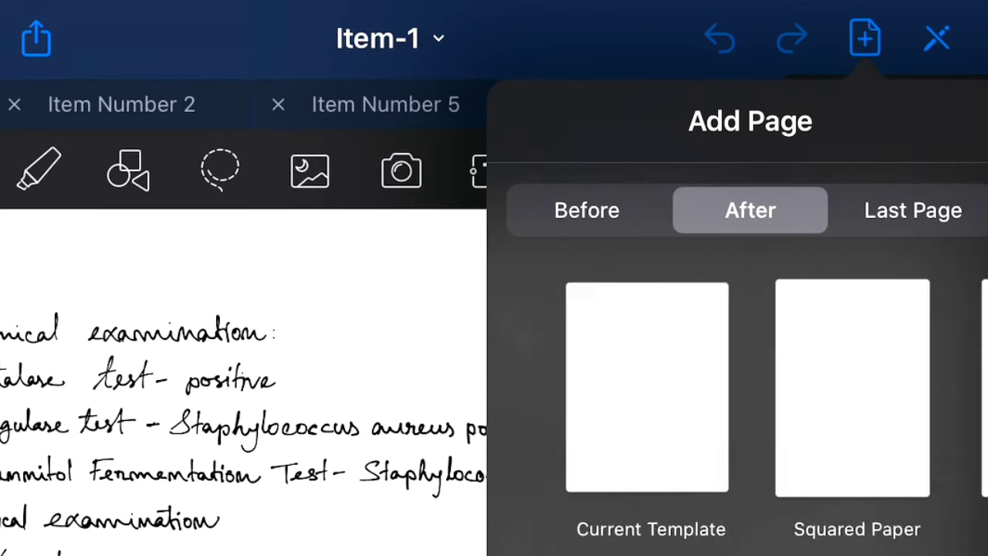
{"action": "left_click", "coordinate": [912, 210]}
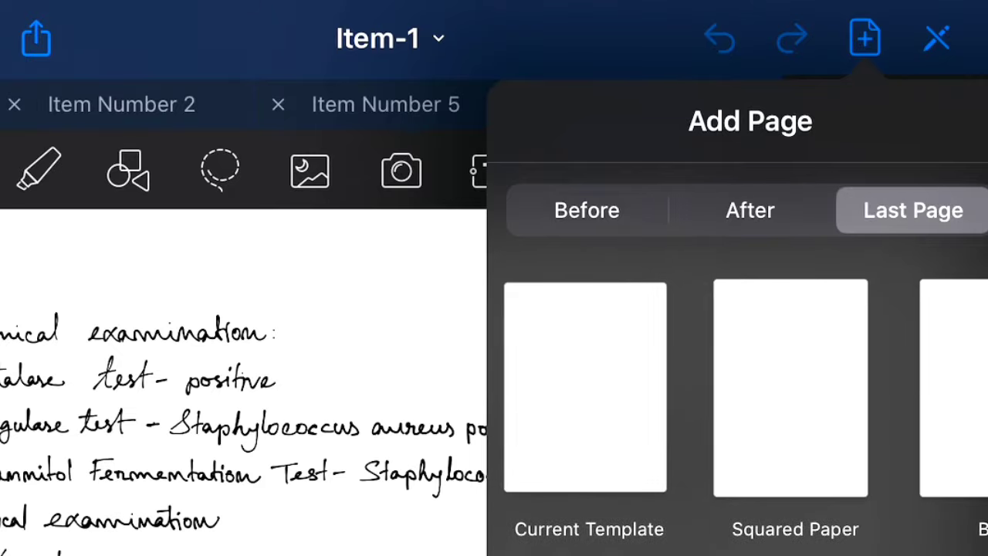
{"action": "left_click", "coordinate": [610, 74]}
{"action": "left_click", "coordinate": [417, 347]}
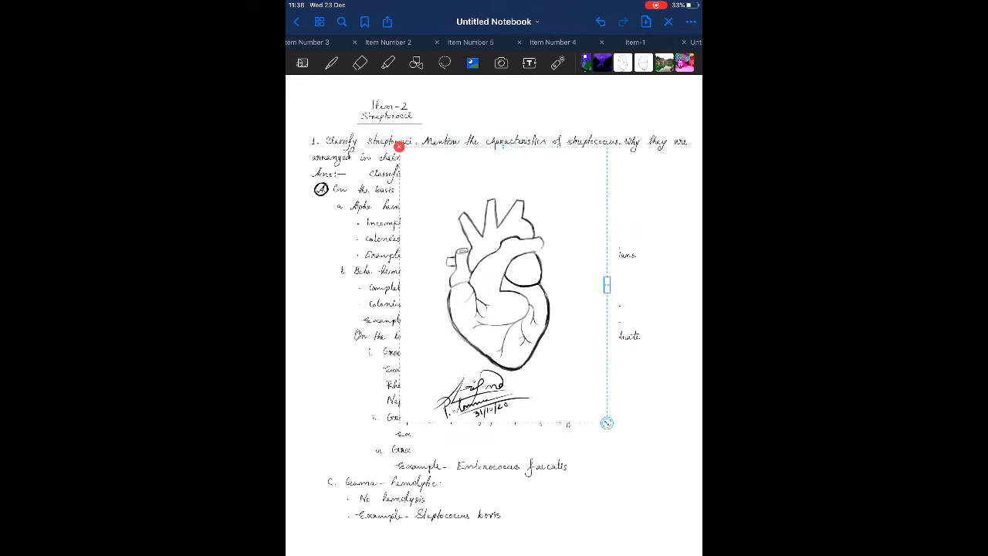
Step: Use the Eraser to rub out the handwritten word 'requirements'
{"action": "left_click", "coordinate": [358, 62]}
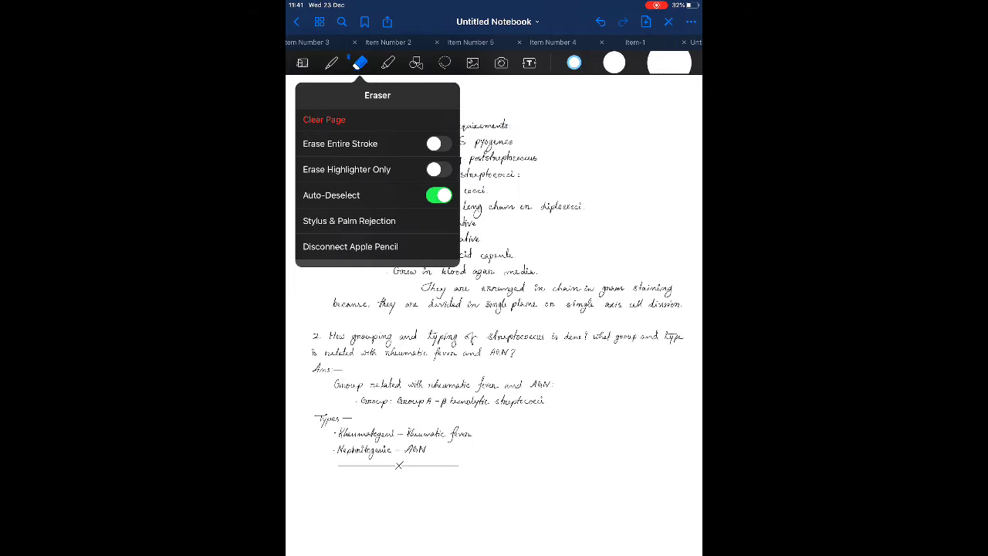
{"action": "left_click_drag", "start_coordinate": [540, 191], "coordinate": [423, 198]}
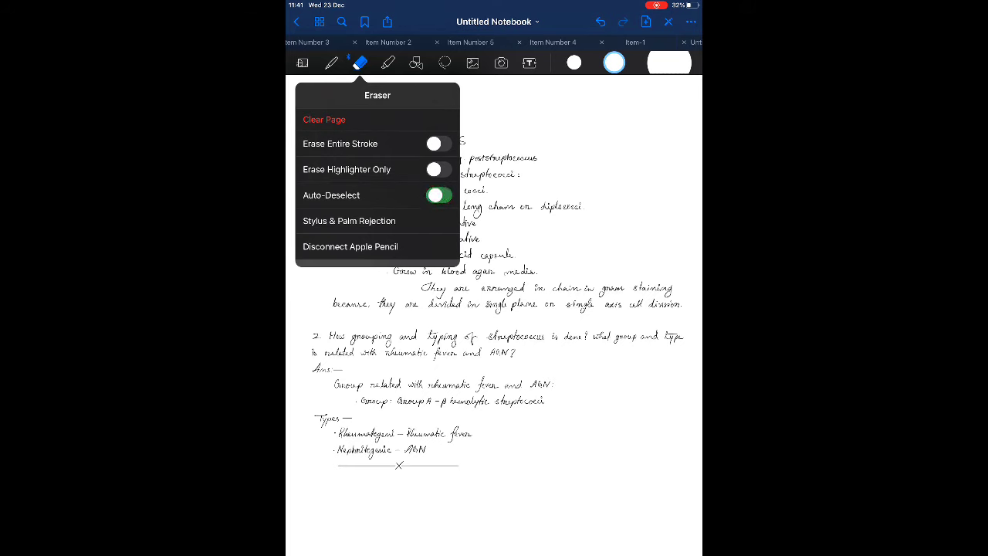
Step: Box the Ear infection lines with a rectangle resized to fit them
{"action": "left_click_drag", "start_coordinate": [436, 199], "coordinate": [440, 202]}
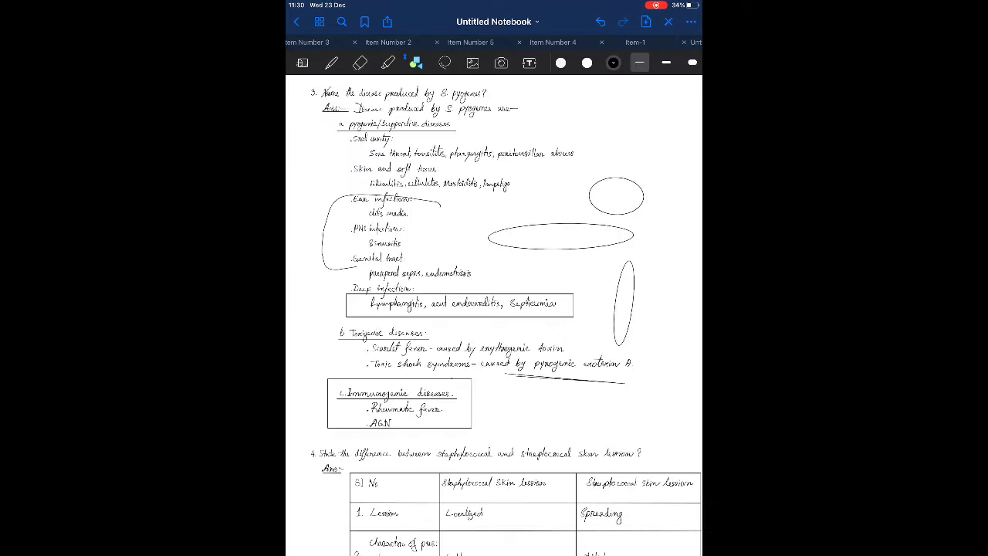
{"action": "left_click_drag", "start_coordinate": [440, 263], "coordinate": [425, 224]}
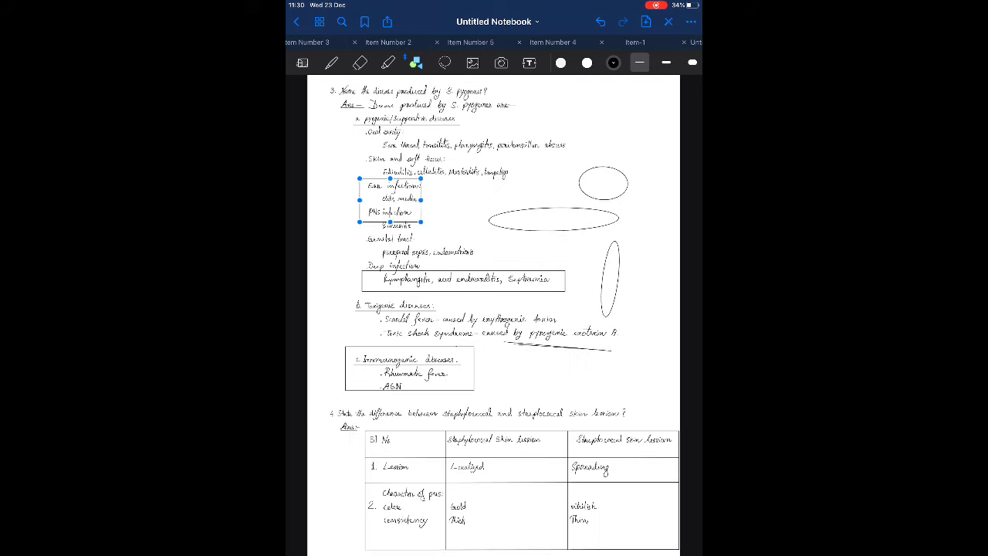
{"action": "left_click", "coordinate": [502, 370]}
Step: Add a small top-right square, a large circle and a bigger triangle beside the notes
{"action": "left_click_drag", "start_coordinate": [583, 89], "coordinate": [661, 189]}
{"action": "left_click_drag", "start_coordinate": [629, 154], "coordinate": [597, 164]}
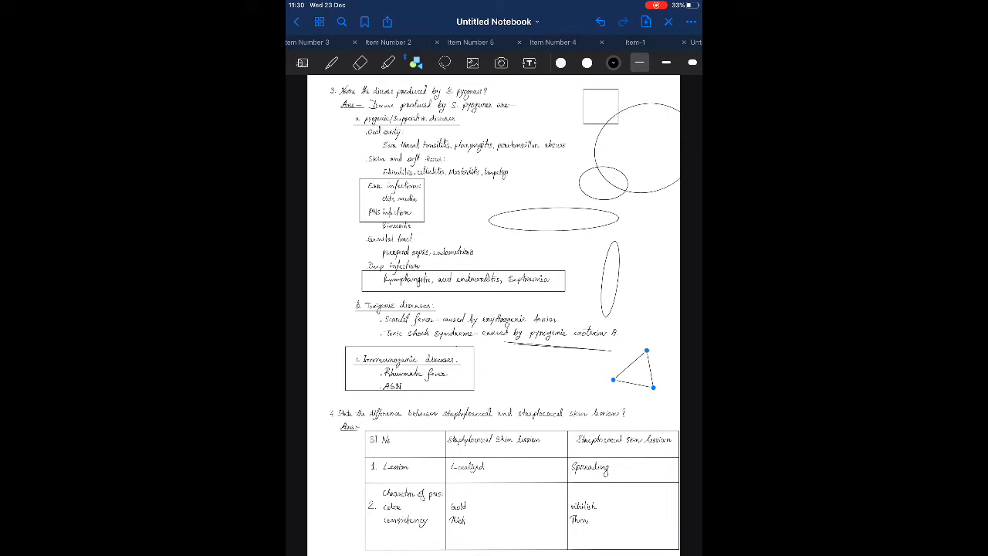
{"action": "left_click_drag", "start_coordinate": [614, 379], "coordinate": [573, 375]}
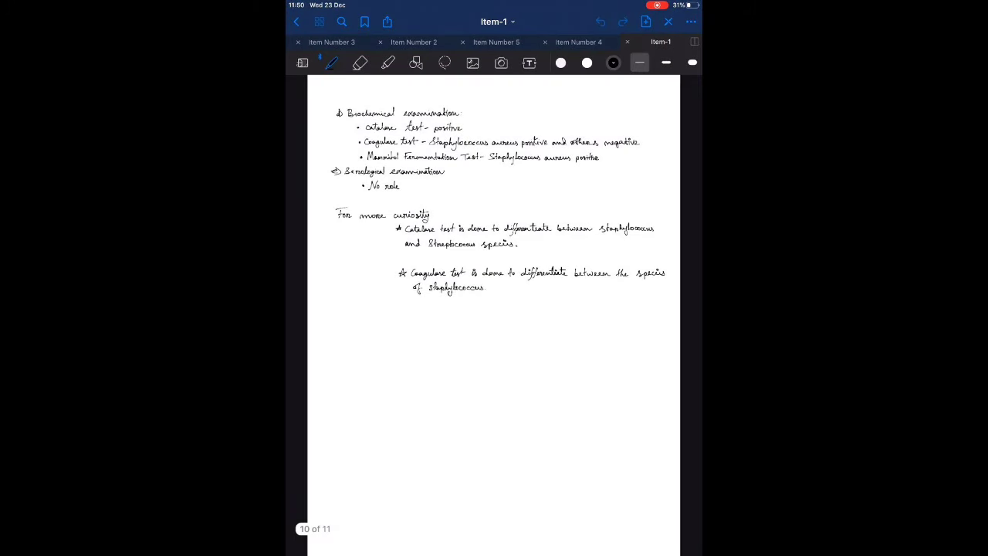
Step: Delete blank pages 9 and 11 from Item-1, leaving nine pages in the thumbnail overview
{"action": "left_click", "coordinate": [302, 62]}
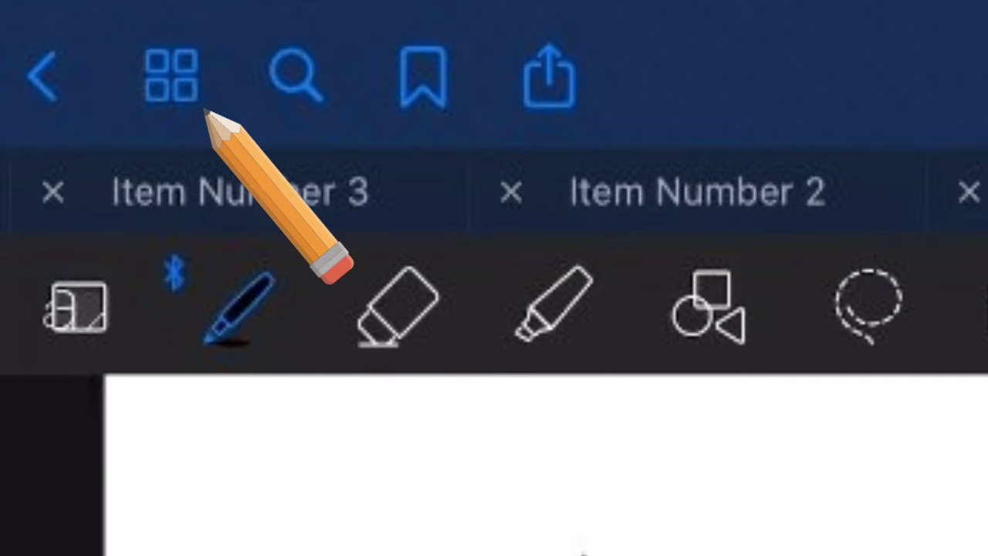
{"action": "left_click", "coordinate": [361, 409]}
{"action": "left_click", "coordinate": [536, 409]}
{"action": "left_click", "coordinate": [621, 63]}
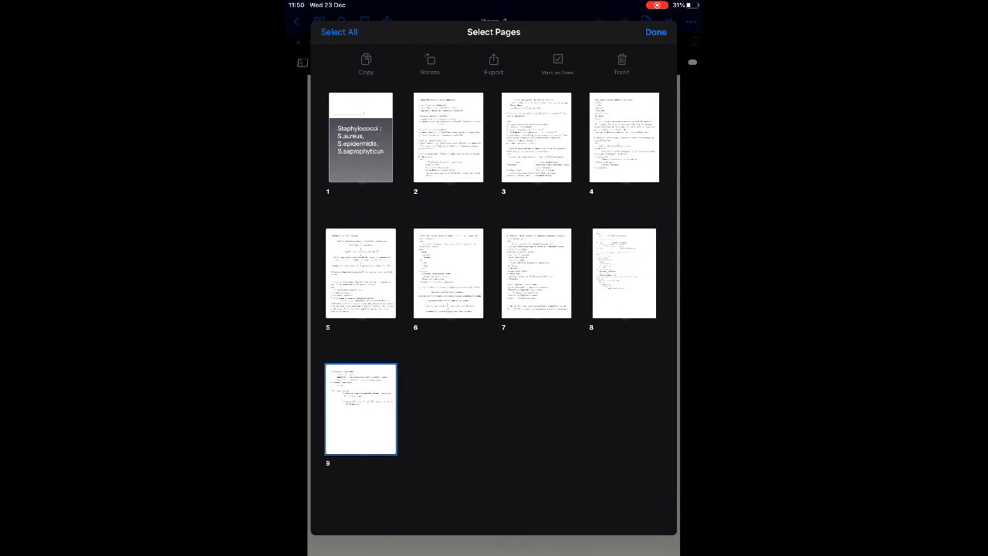
{"action": "left_click", "coordinate": [655, 32]}
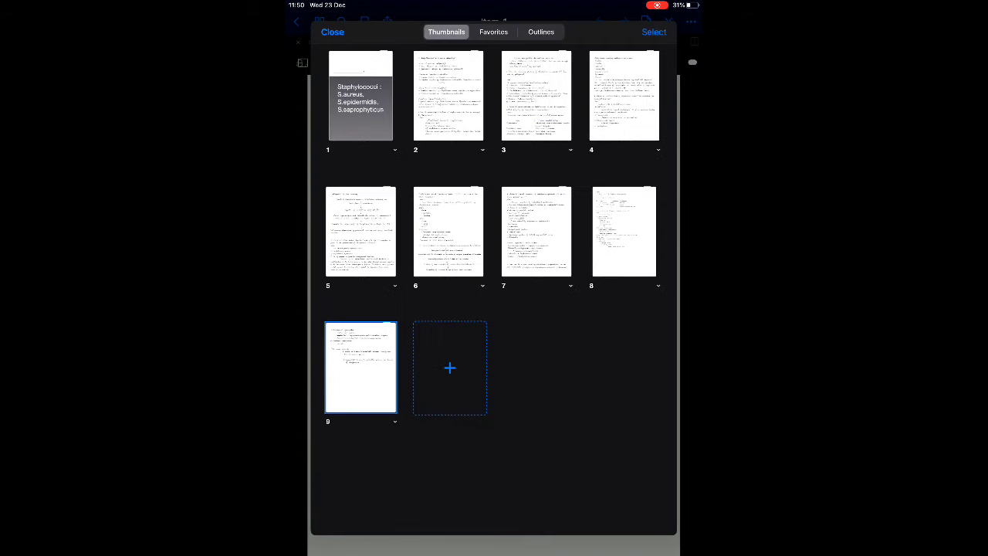